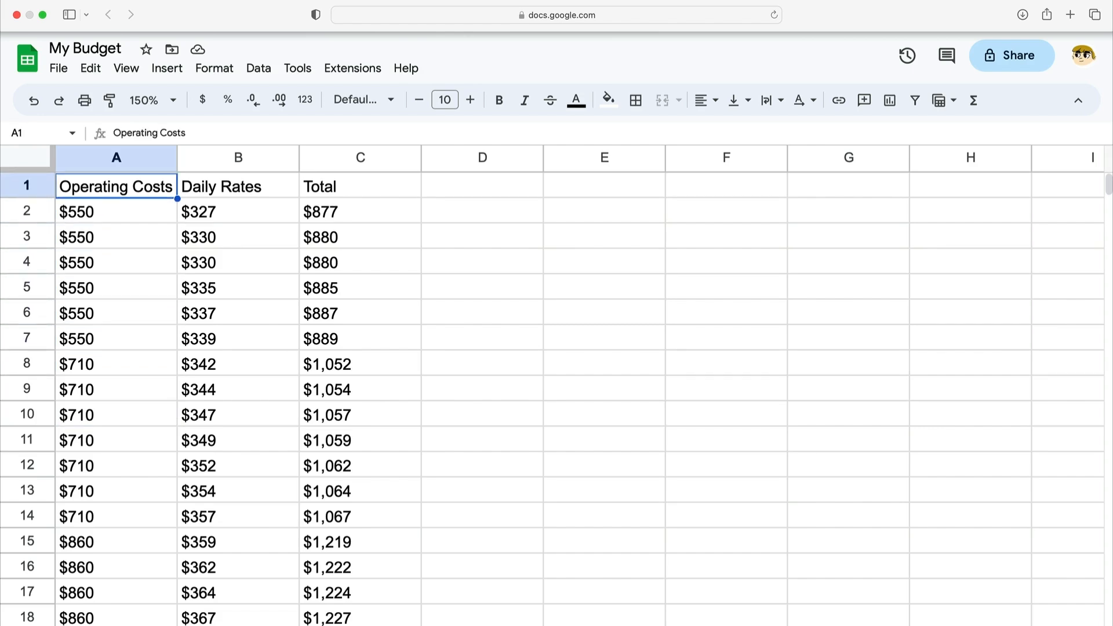
Move the cell selection from A1 to cell C10 in the Total column.
key(Right)
key(Right)
key(Down)
key(Down)
key(Down)
key(Down)
key(Down)
key(Down)
key(Down)
key(Down)
key(Down)
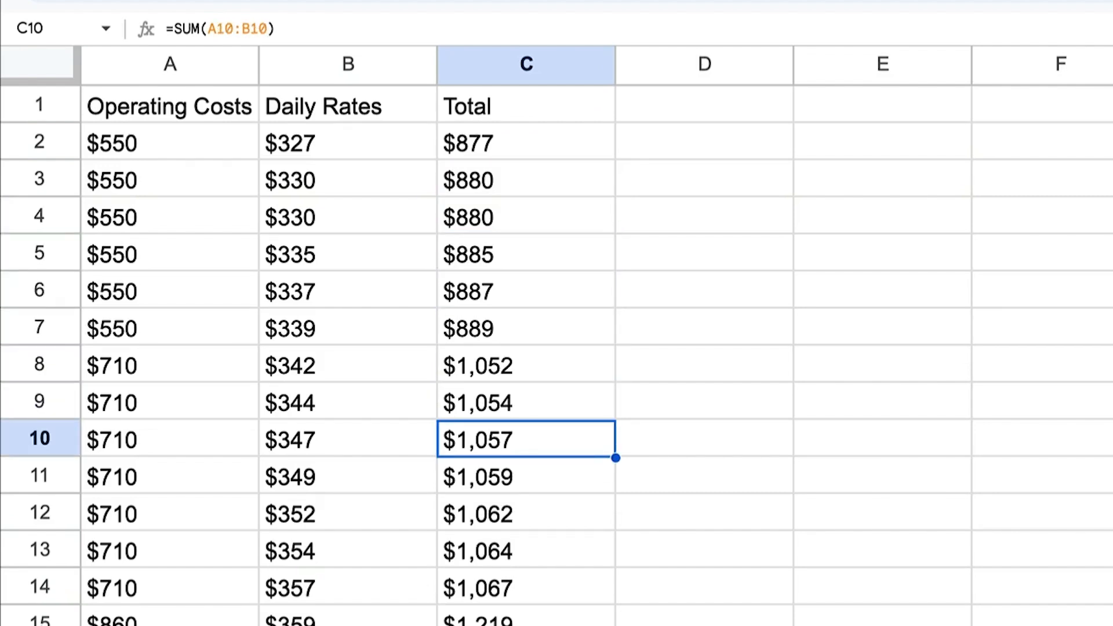
Return the selection to A1, including a jump to the end of column A's data and back to its header.
key(Left)
key(Left)
key(Up)
key(Up)
key(Up)
key(Up)
key(Up)
key(Up)
key(Up)
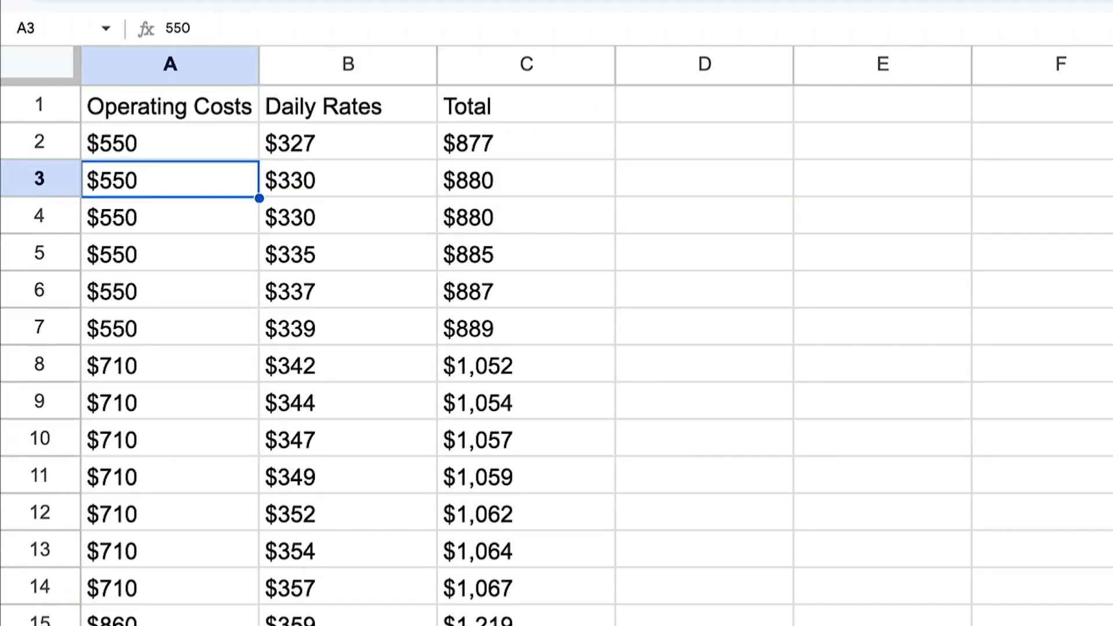
key(Up)
key(Up)
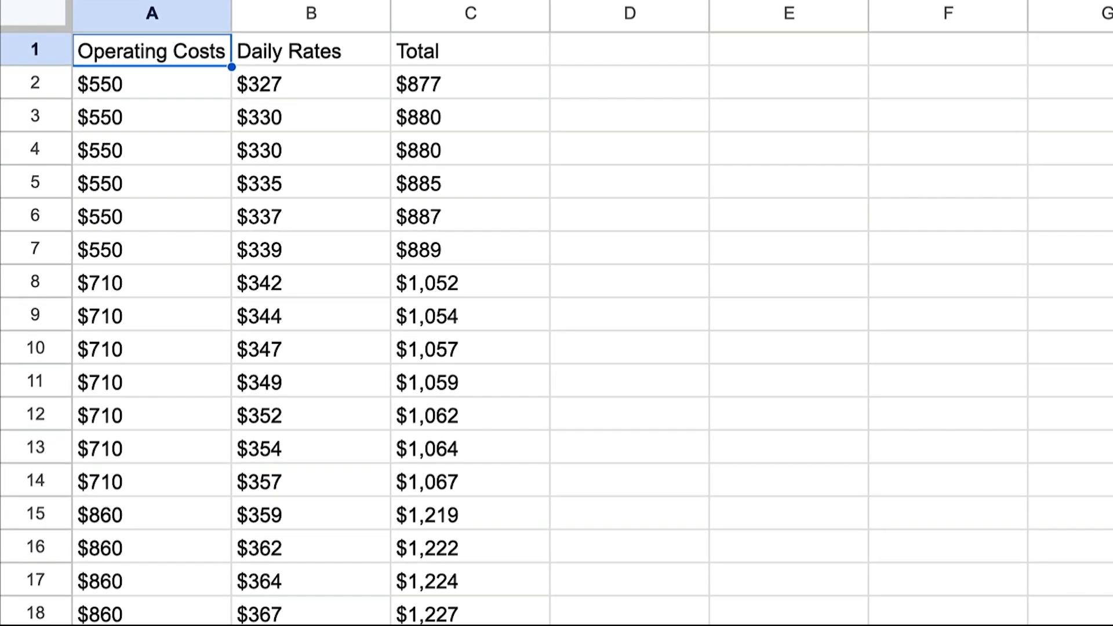
key(super+Down)
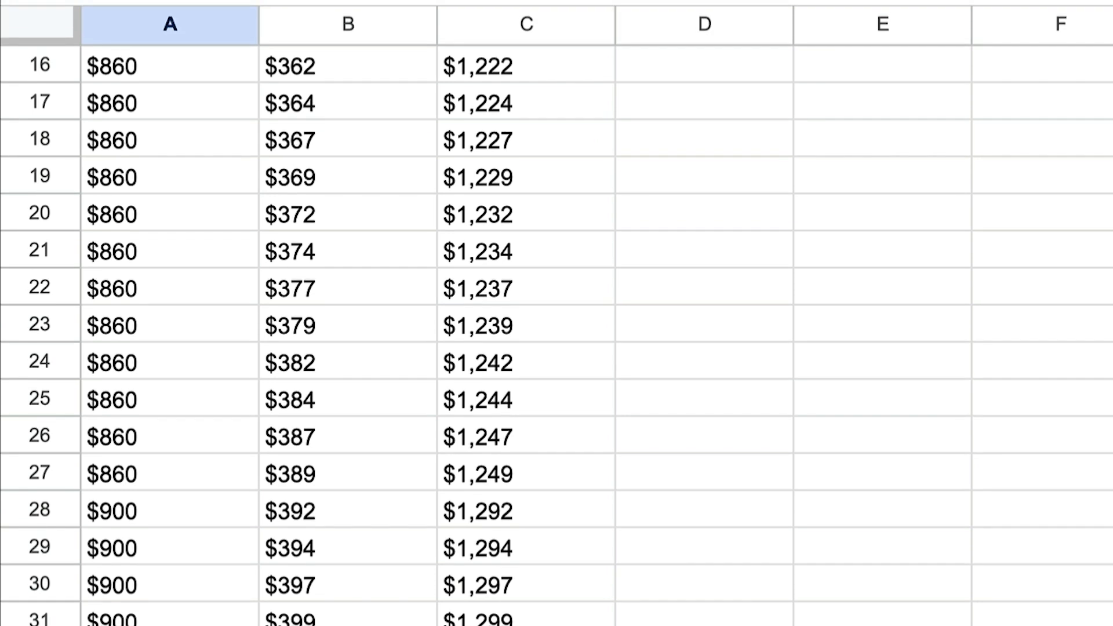
key(super+Up)
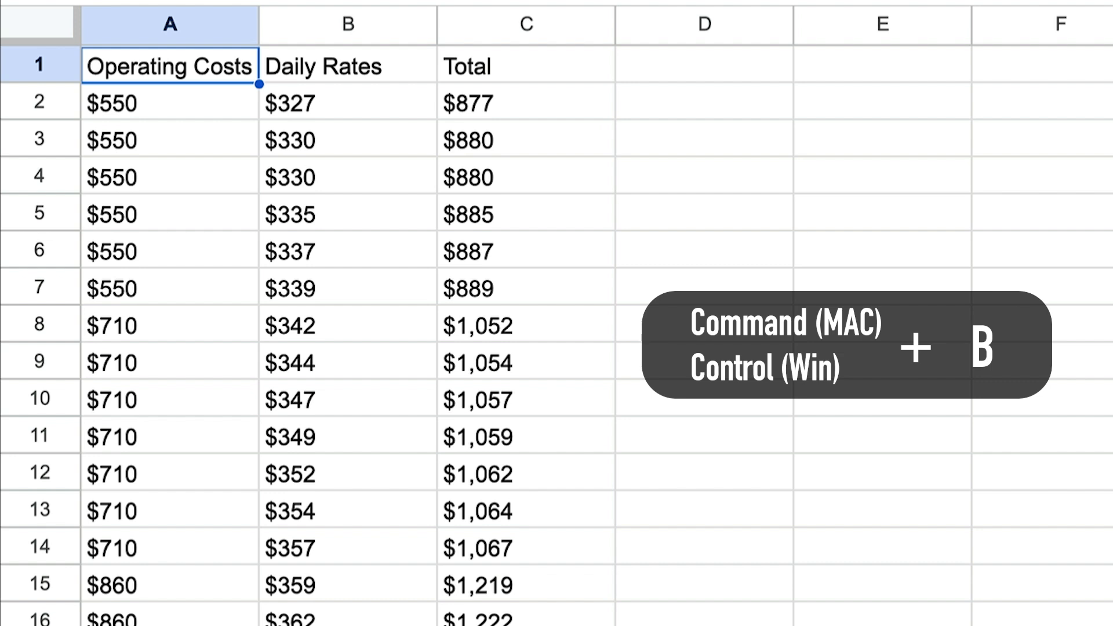
Bold and underline the Operating Costs header in A1 and fit column A's width to its text.
key(ctrl+b)
key(ctrl+u)
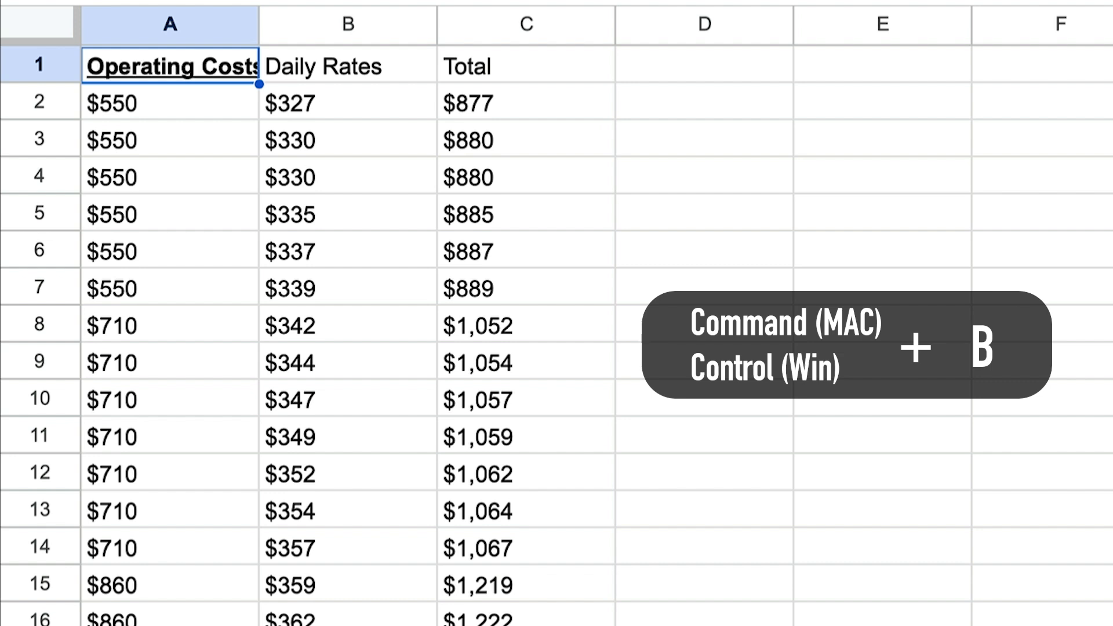
double_click(259, 27)
Bold and underline the Daily Rates header in B1 and the Total header in C1.
click(307, 61)
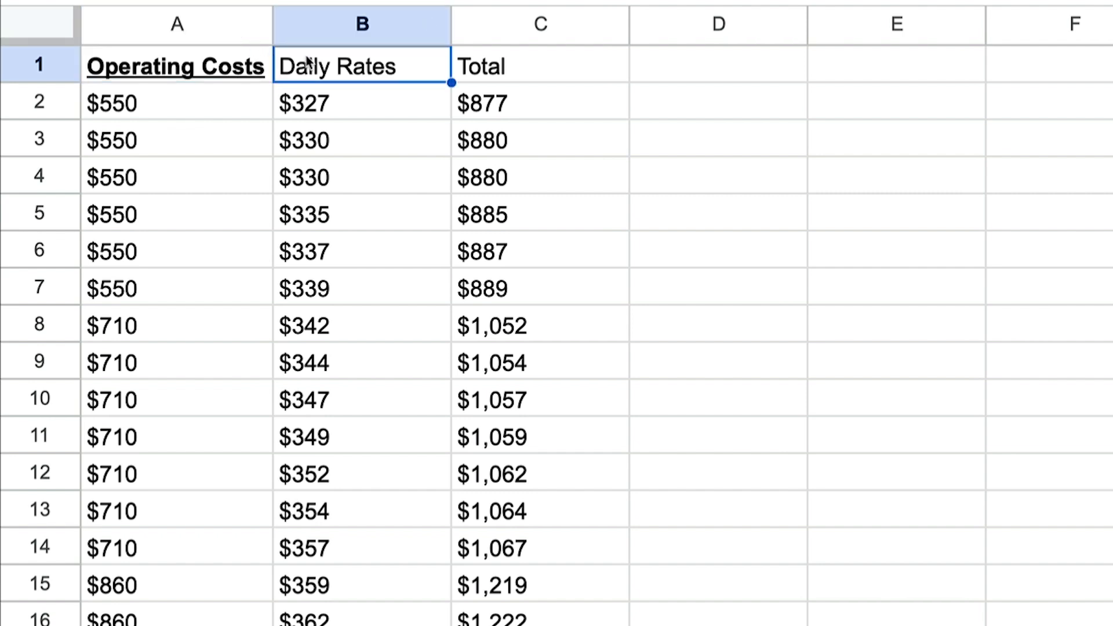
key(ctrl+b)
key(ctrl+u)
click(480, 59)
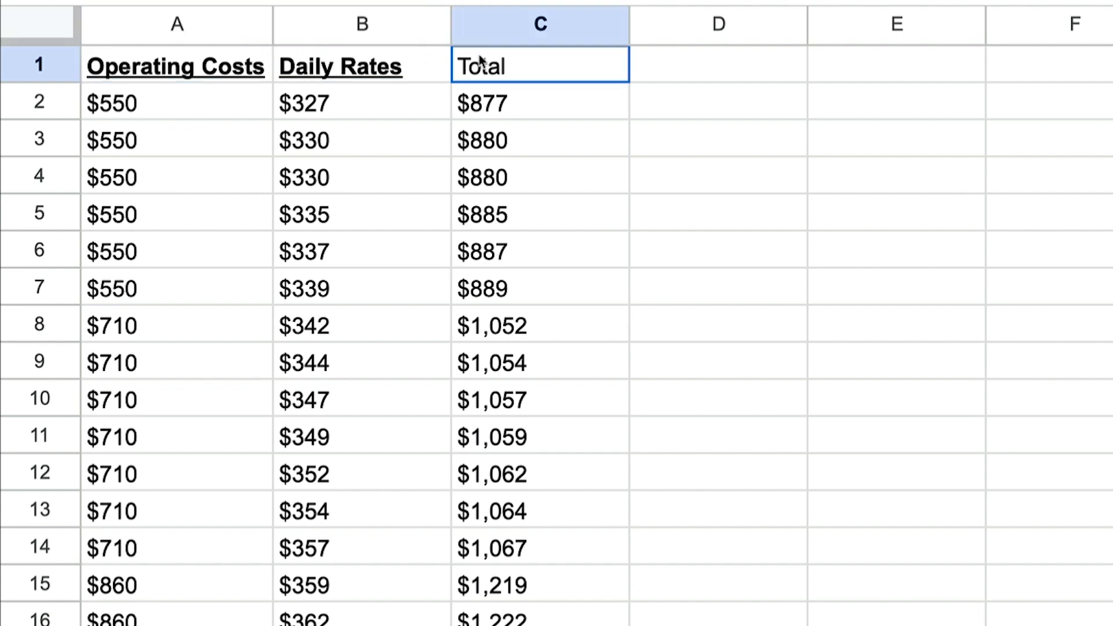
key(ctrl+b)
key(ctrl+u)
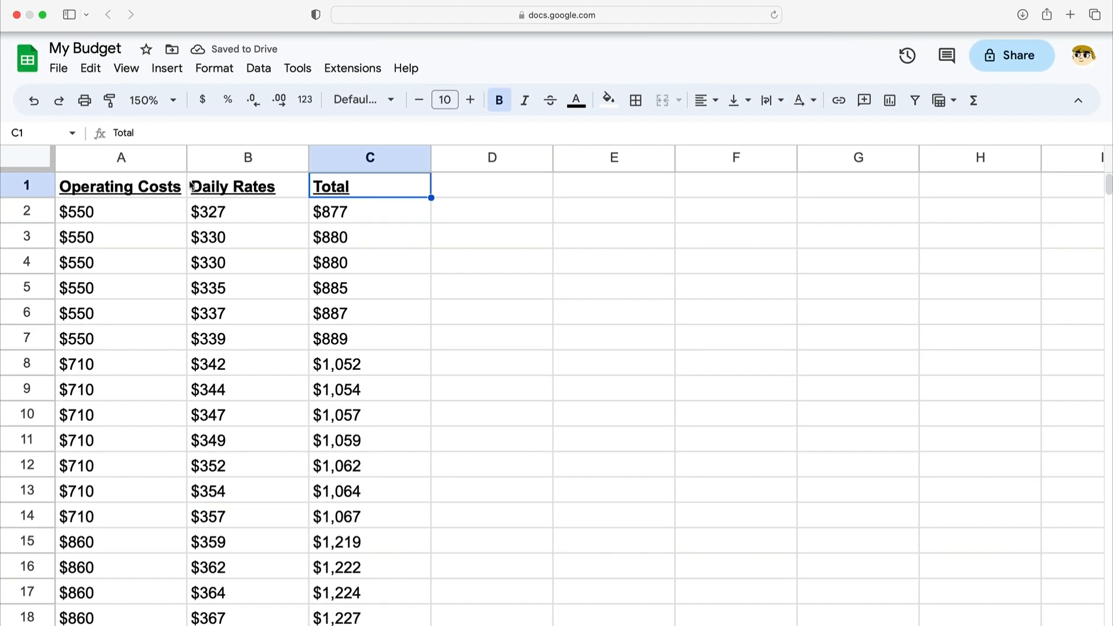
Center-align the three header cells A1:C1.
drag(173, 183, 349, 182)
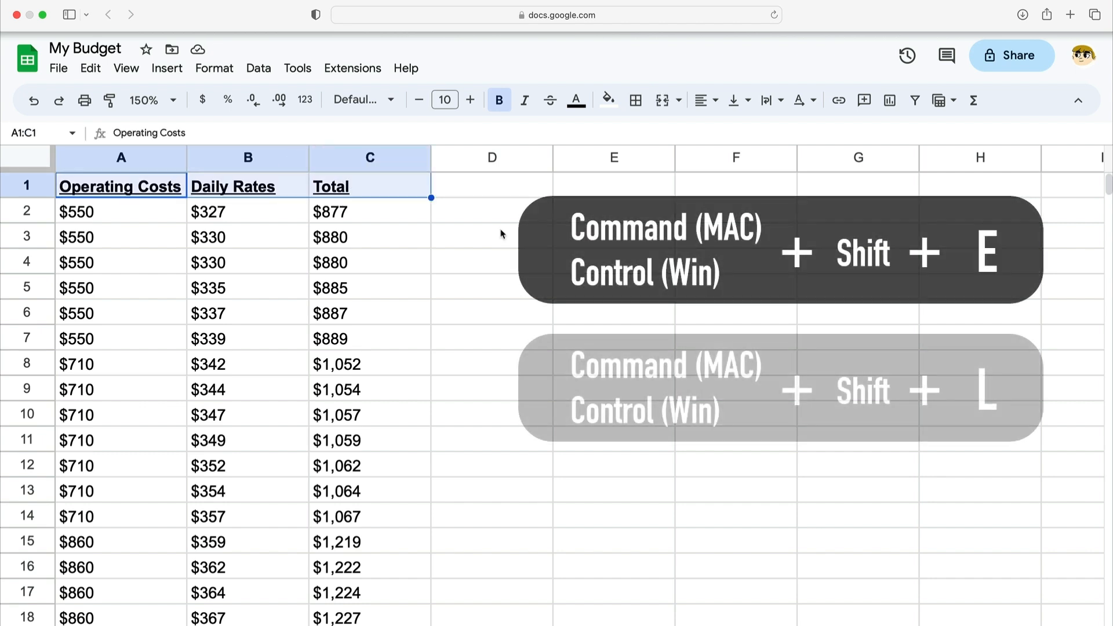
key(super+shift+e)
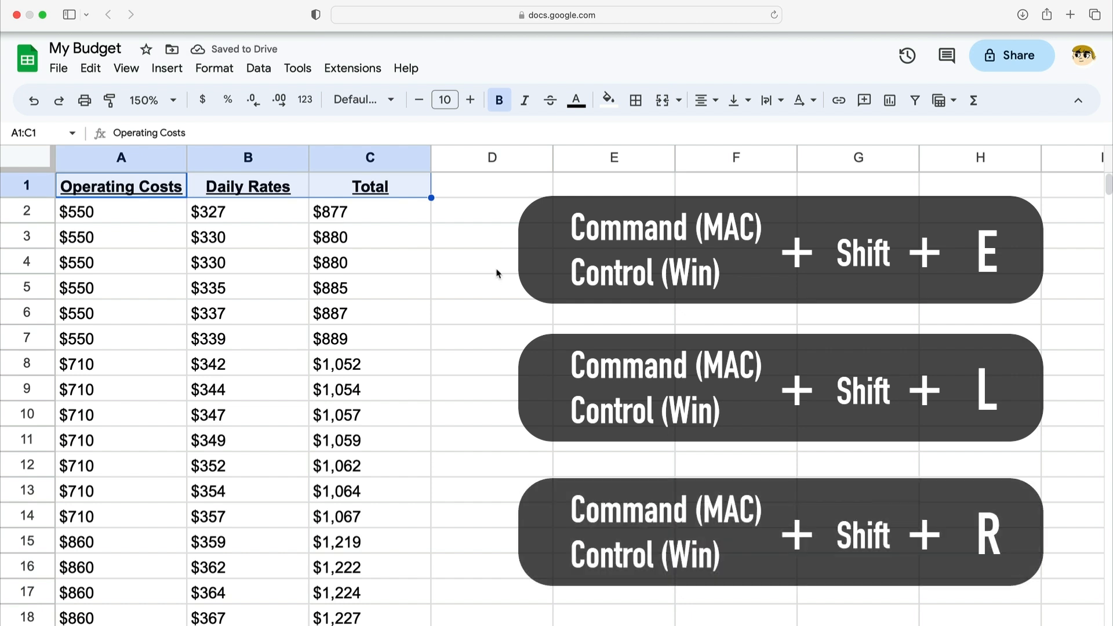
click(496, 284)
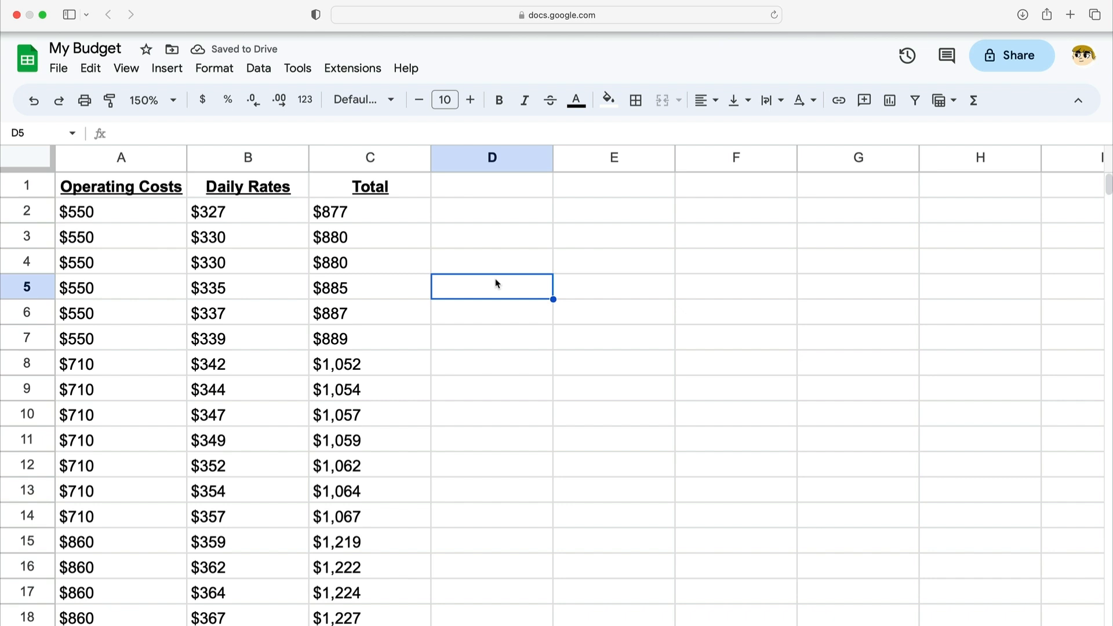
Insert the current time in cell E1 and the current date in cell E2.
click(593, 193)
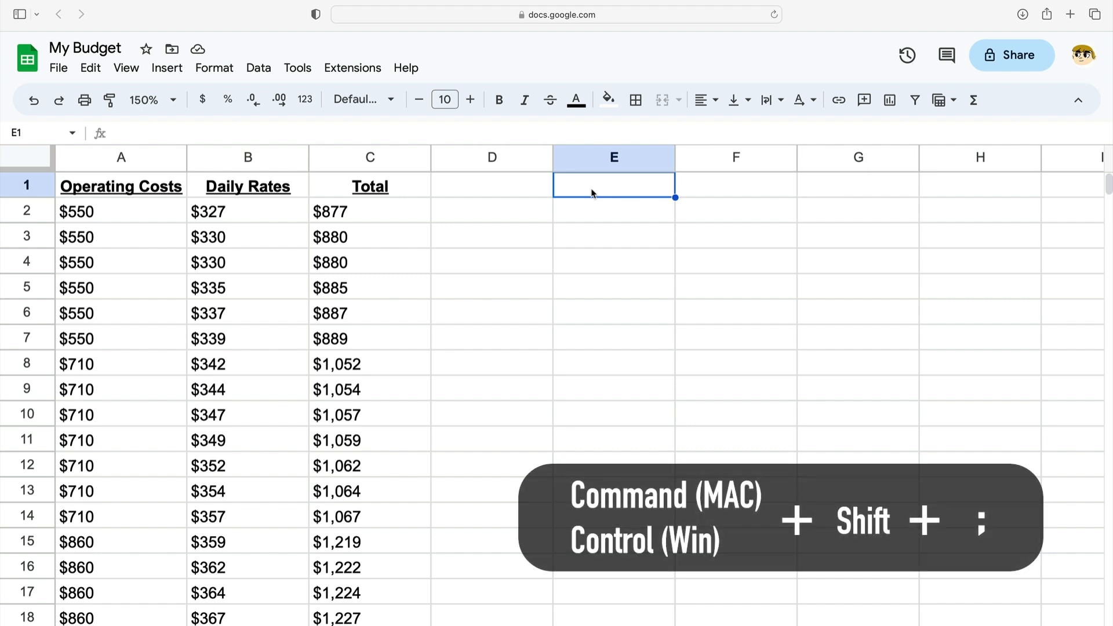
key(super+shift+semicolon)
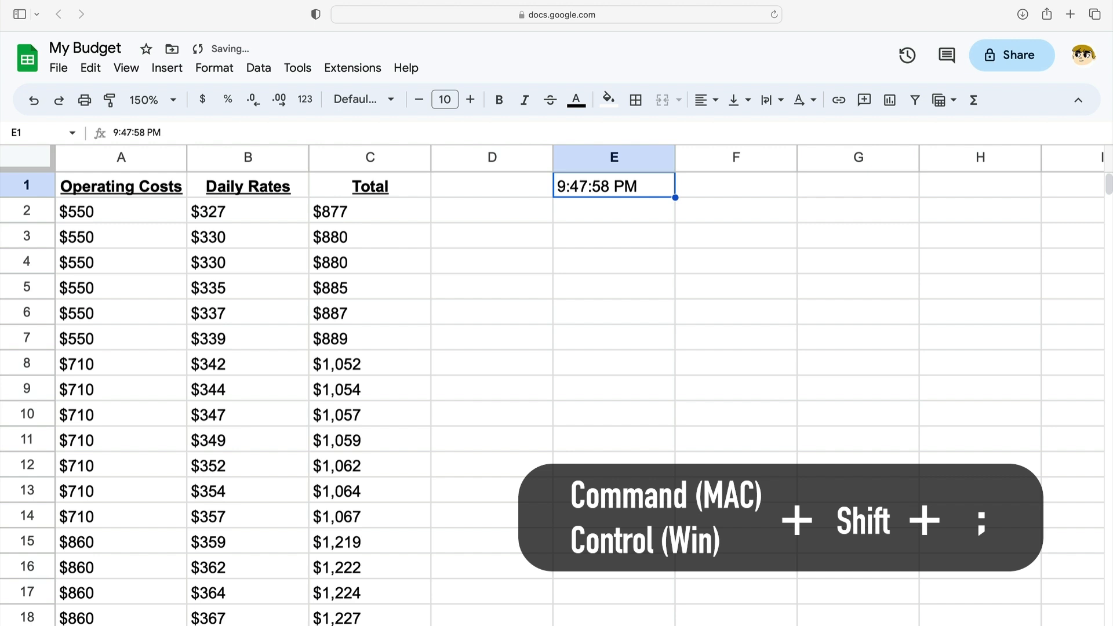
key(Down)
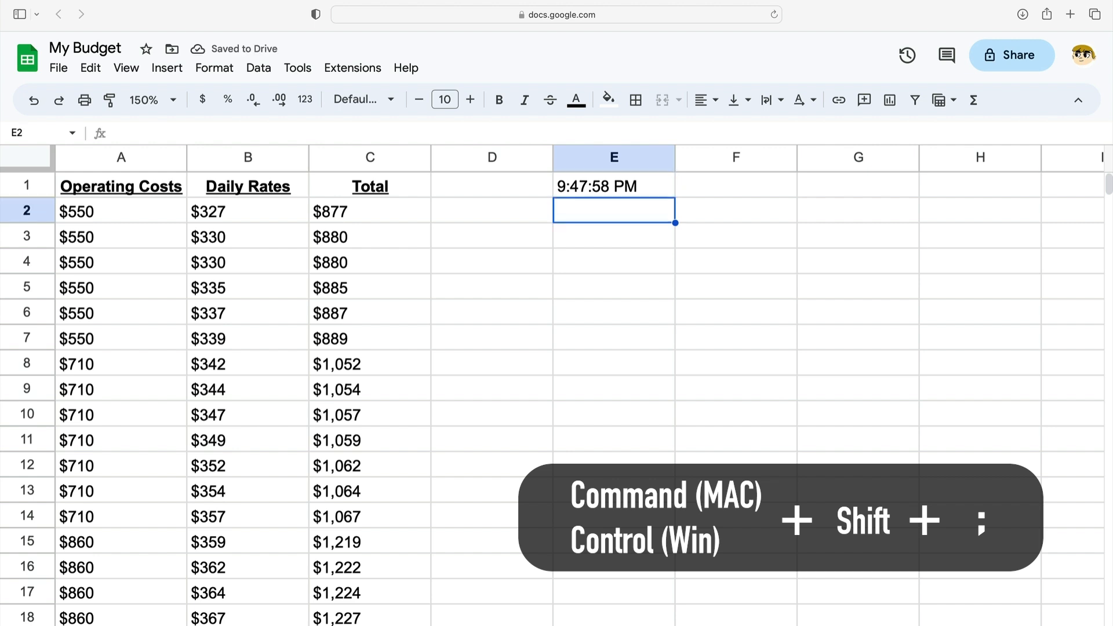
key(super+semicolon)
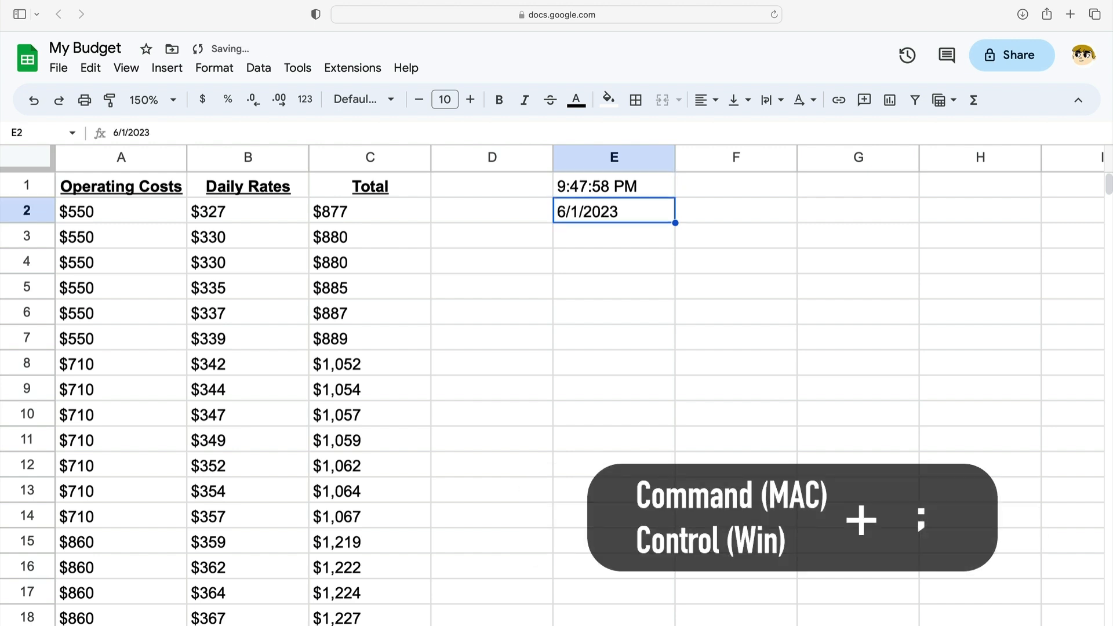
key(Return)
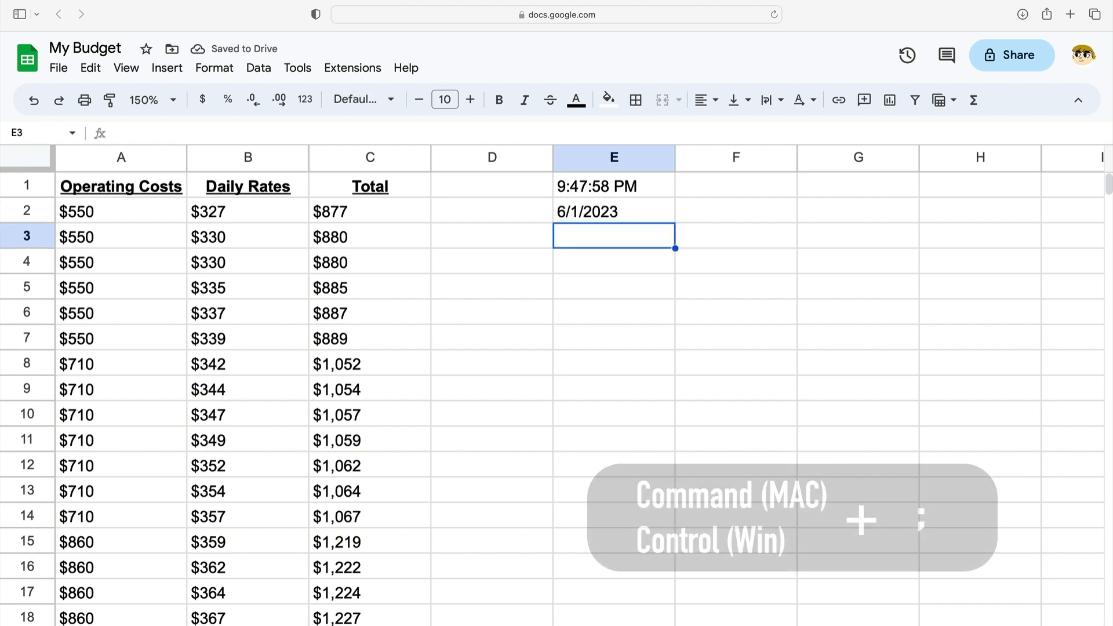
Insert the combined current date and time in cell E3 and widen column E to fit it.
key(super+alt+shift+semicolon)
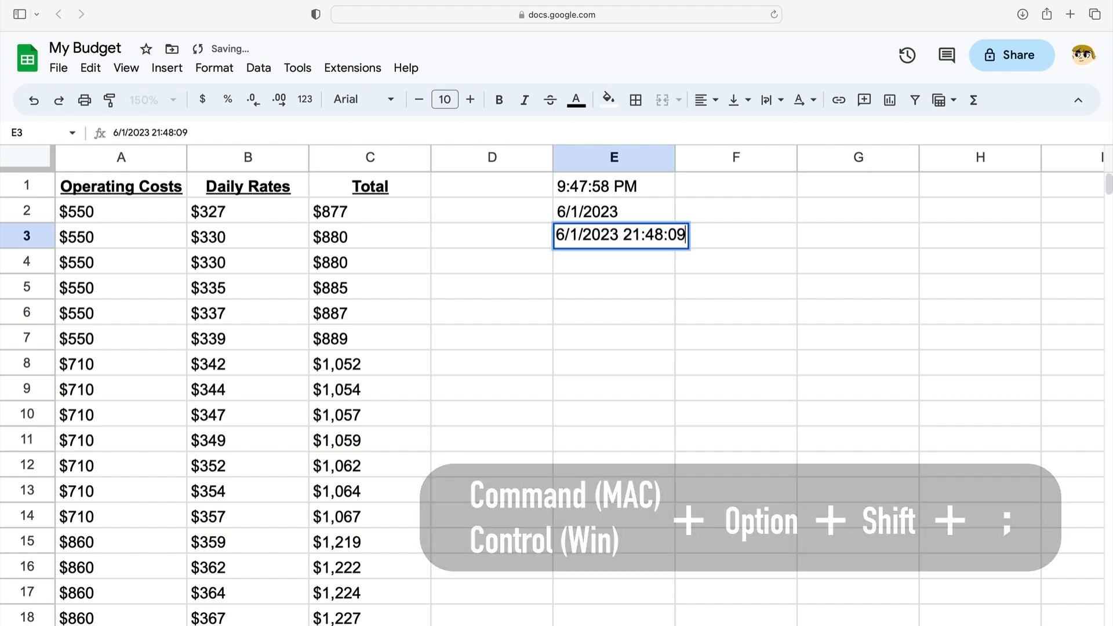
key(Return)
drag(674, 158, 689, 158)
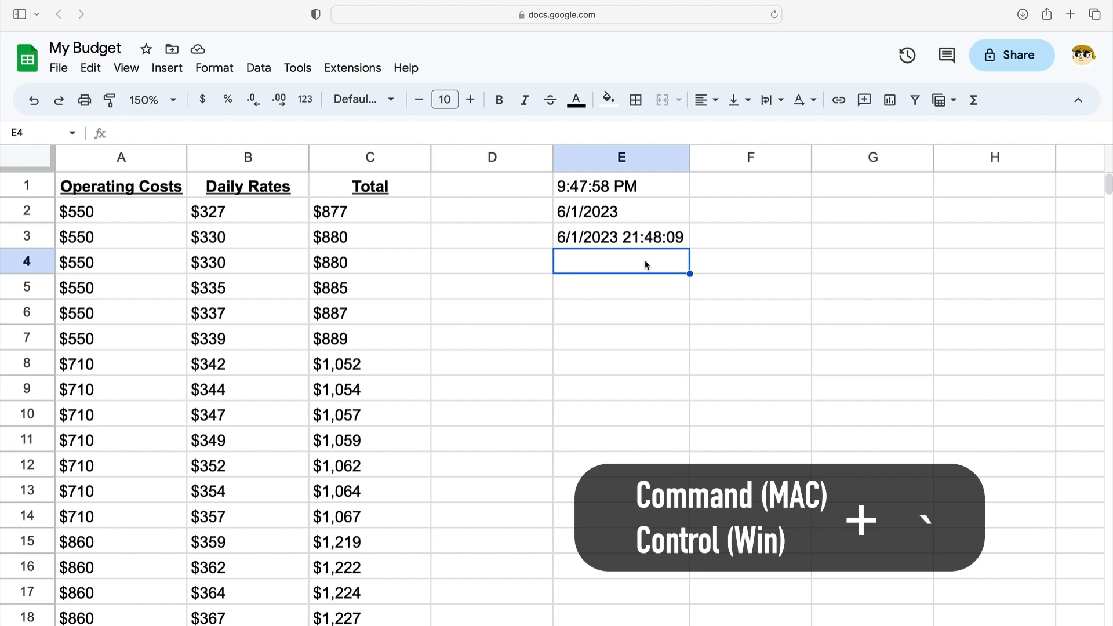
Show the sheet's formulas in place of their results, and switch back to displaying values.
key(super+grave)
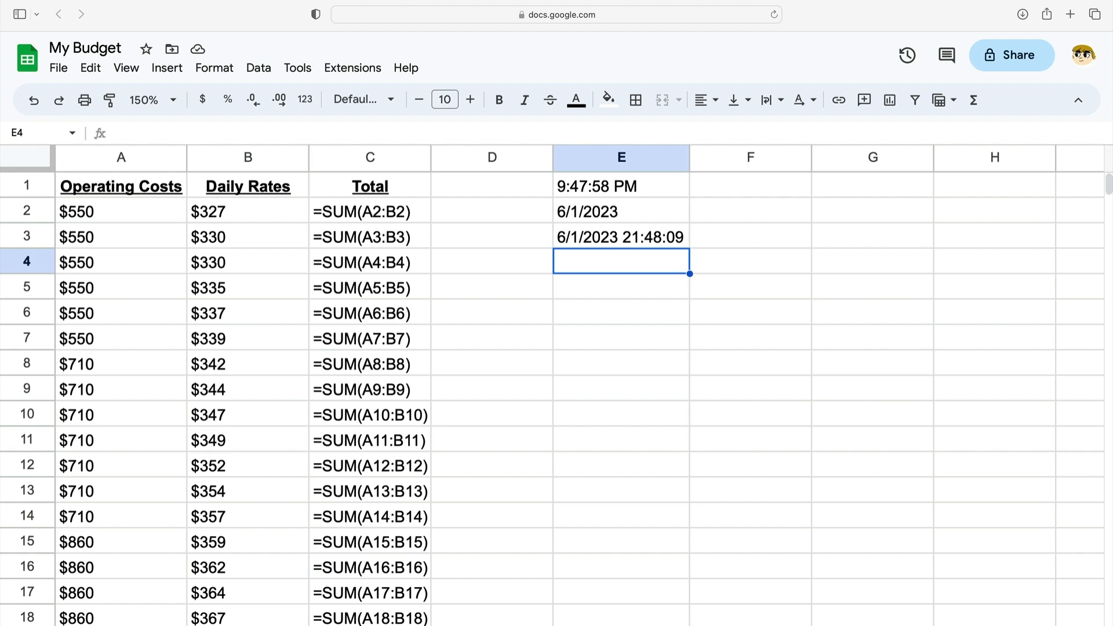
key(ctrl+grave)
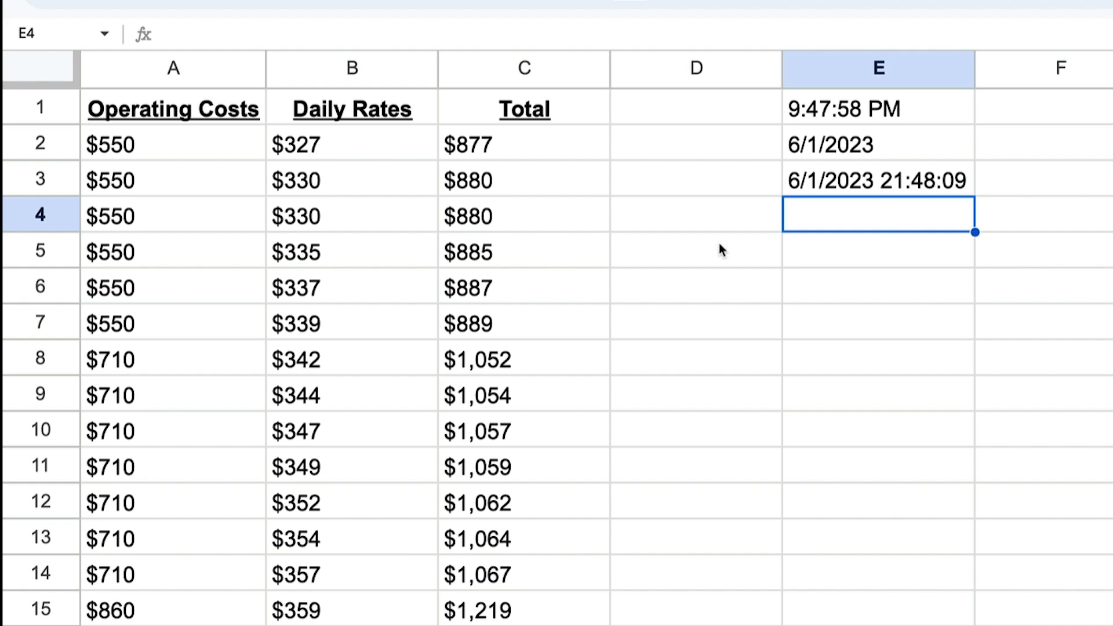
Insert three blank rows above row 8.
click(64, 356)
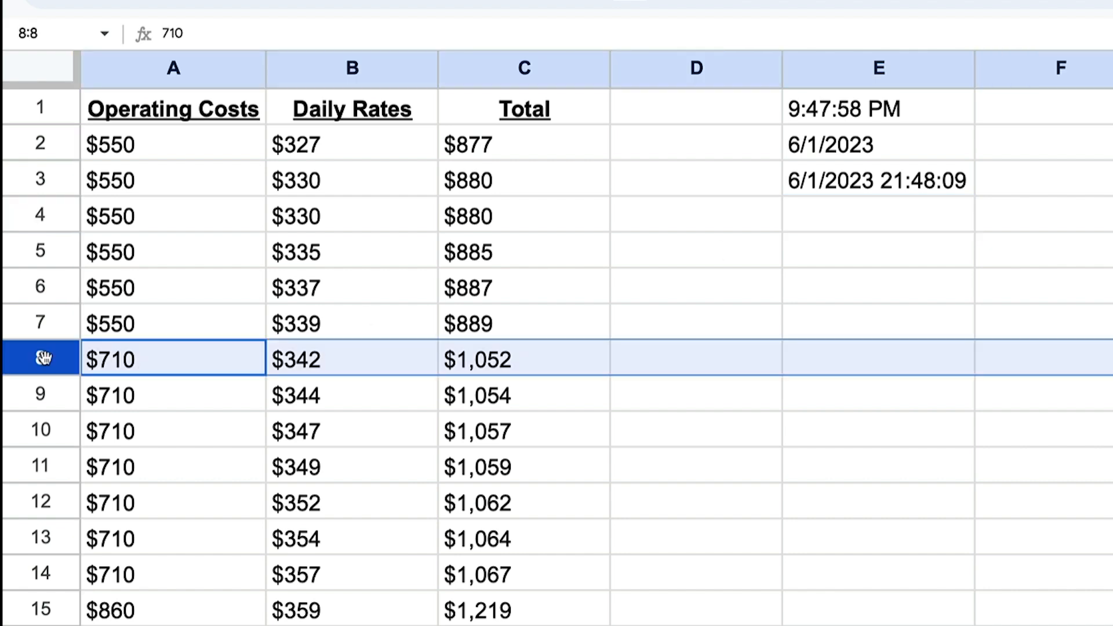
shift+click(50, 434)
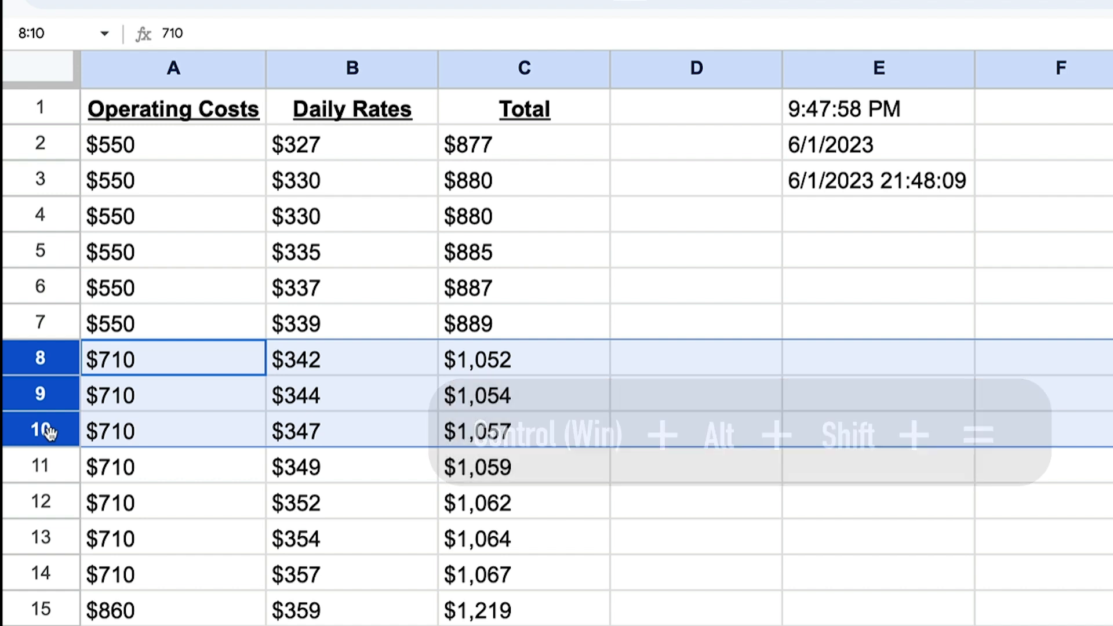
key(ctrl+alt+shift+=)
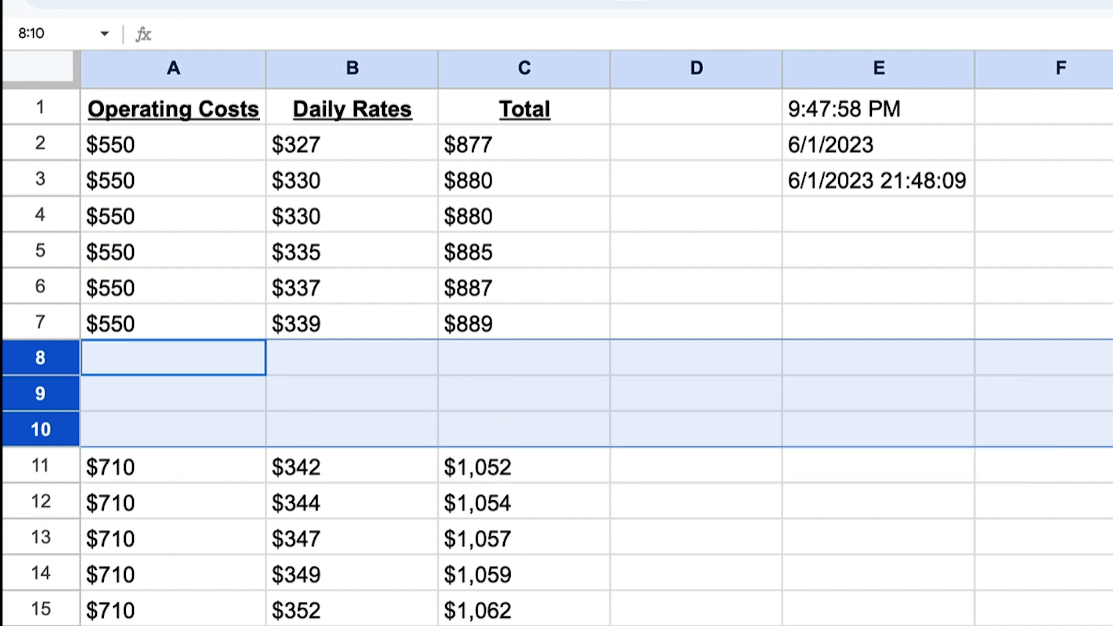
Insert four blank columns before the Daily Rates column.
click(336, 72)
shift+click(819, 58)
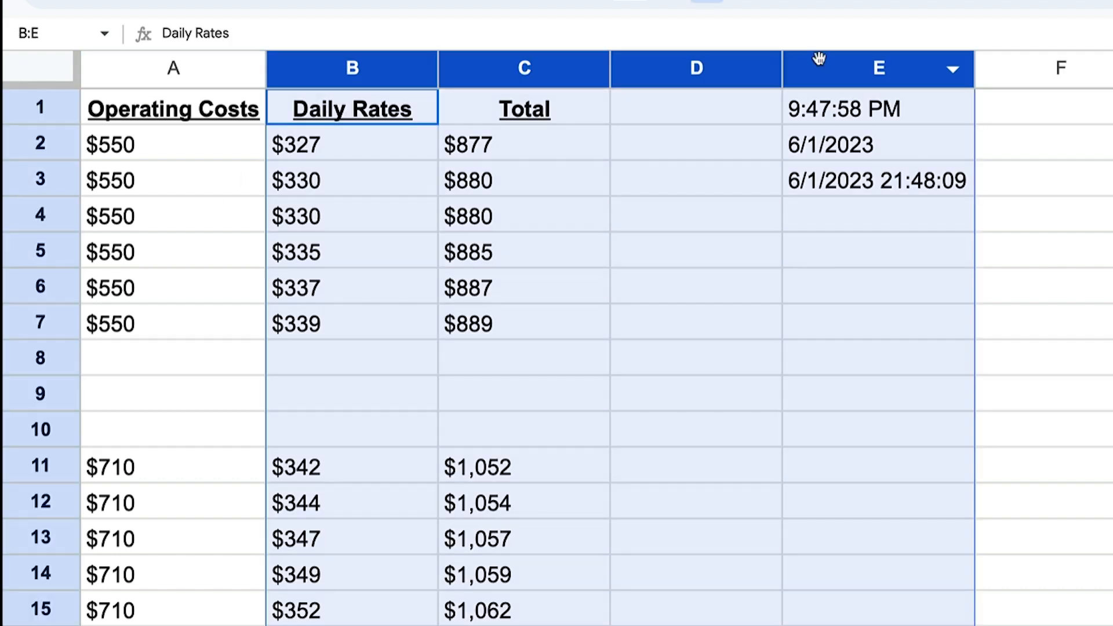
key(ctrl+alt+shift+=)
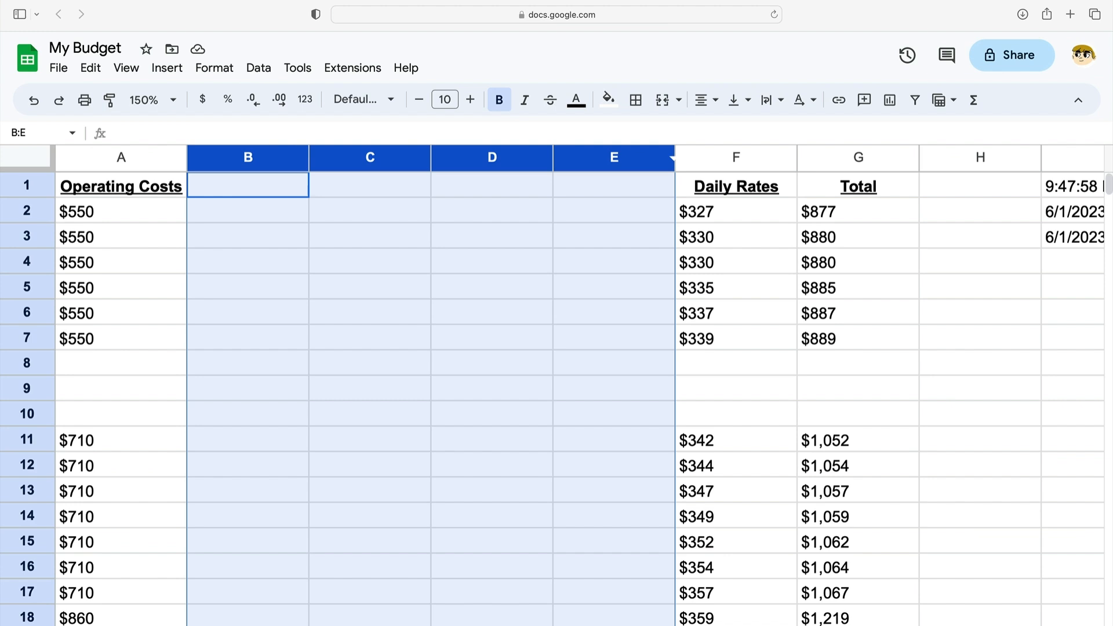
Open the list of keyboard shortcuts and look through its Editing to Formatting sections.
click(231, 192)
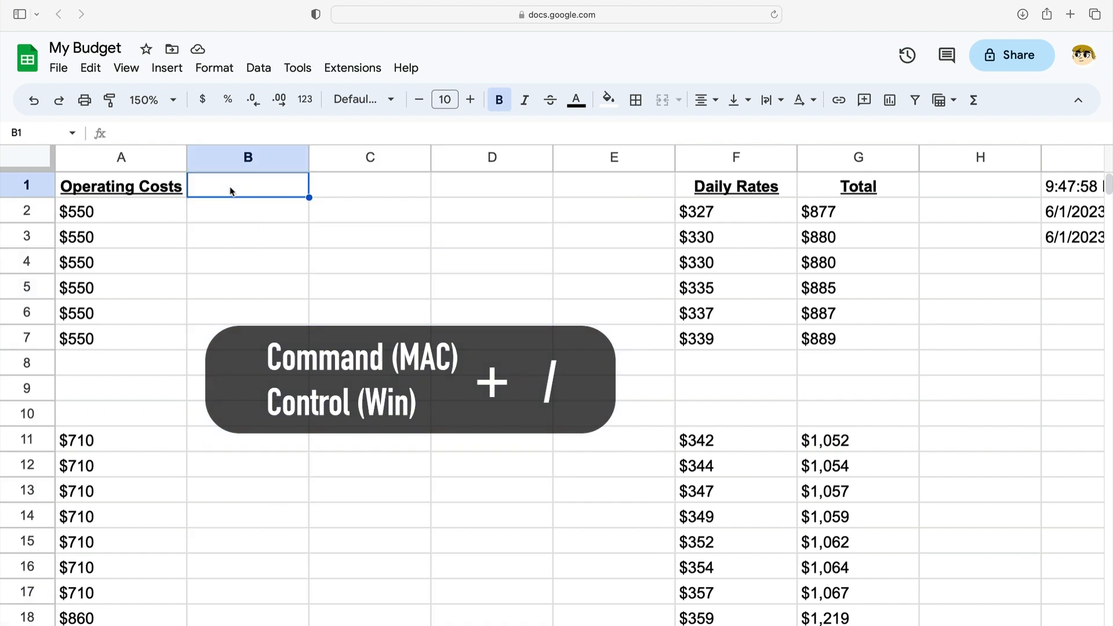
key(super+slash)
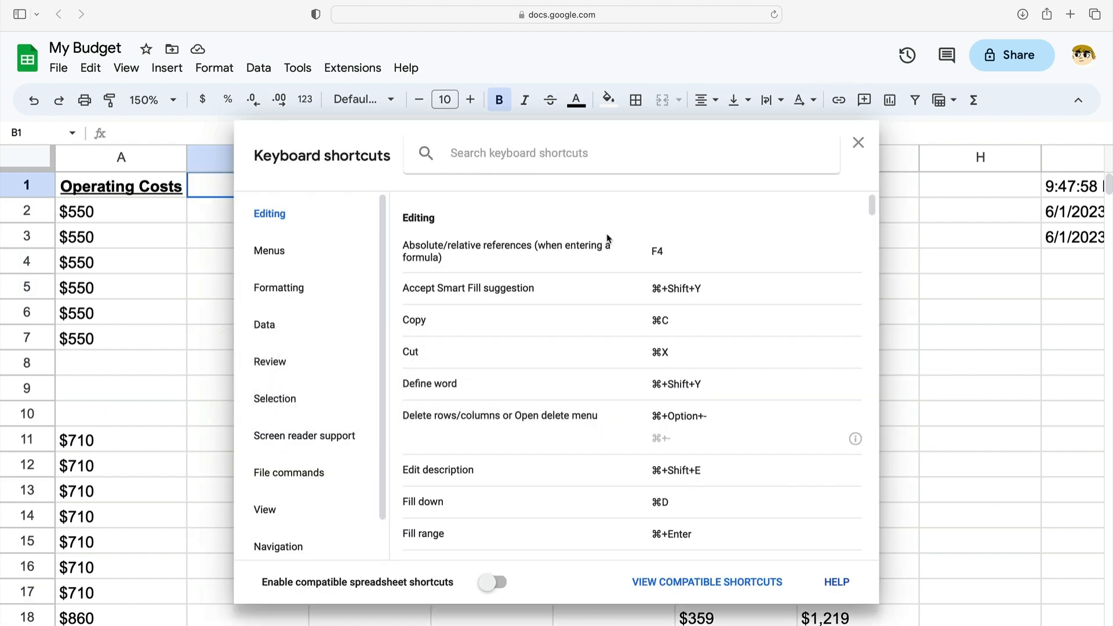
scroll(607, 239, down, 6)
scroll(606, 239, down, 15)
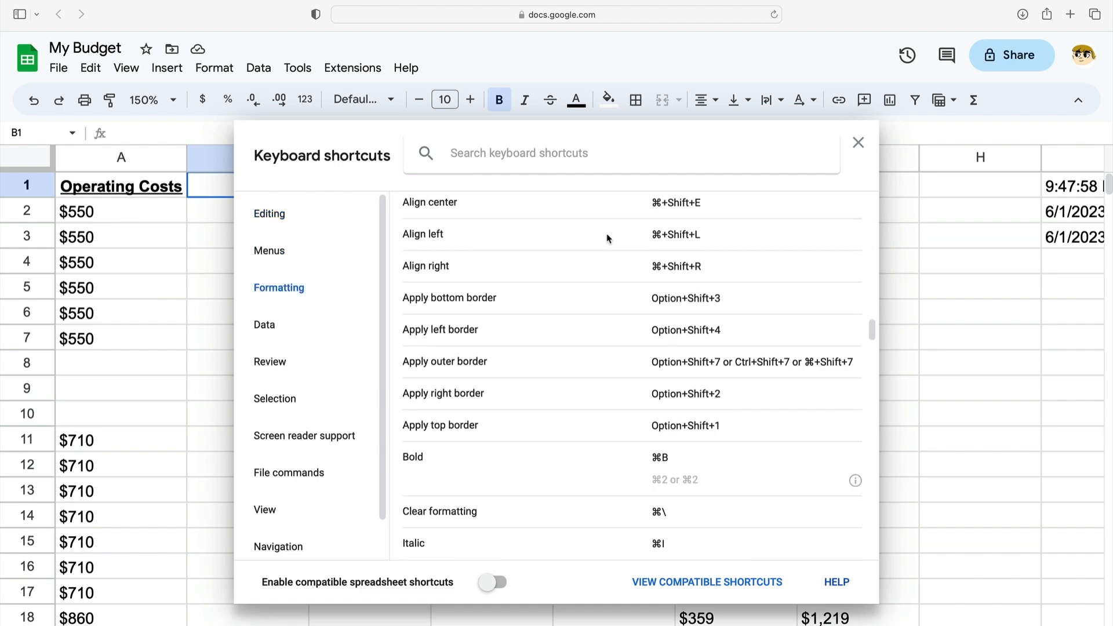
scroll(606, 239, up, 20)
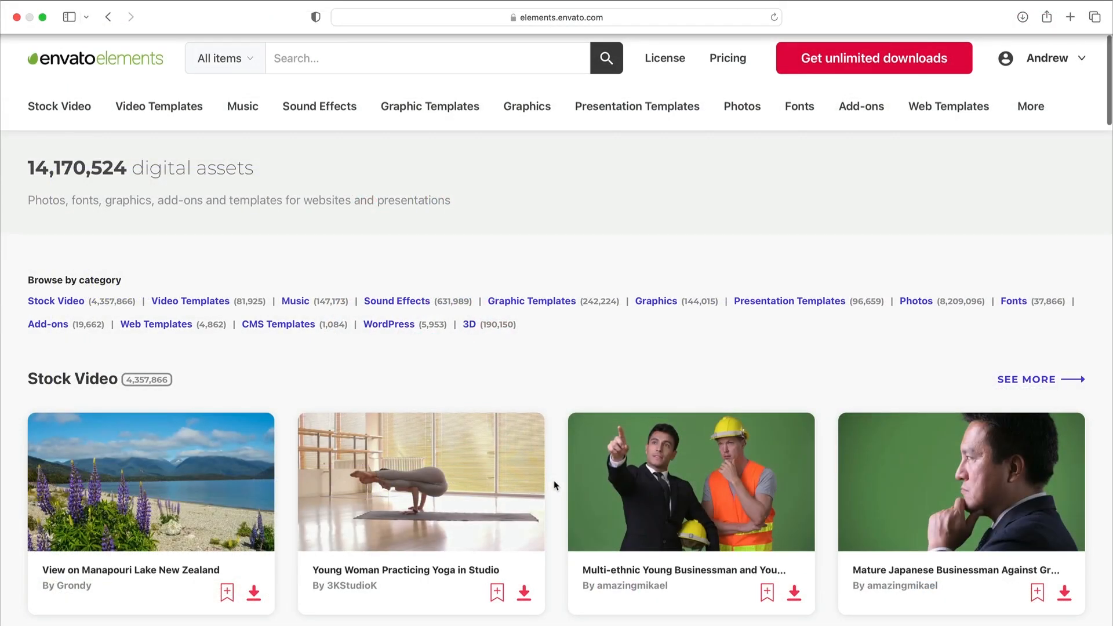
Switch to the Envato Elements website and browse its asset categories from Stock Video to CMS Templates.
scroll(555, 485, down, 15)
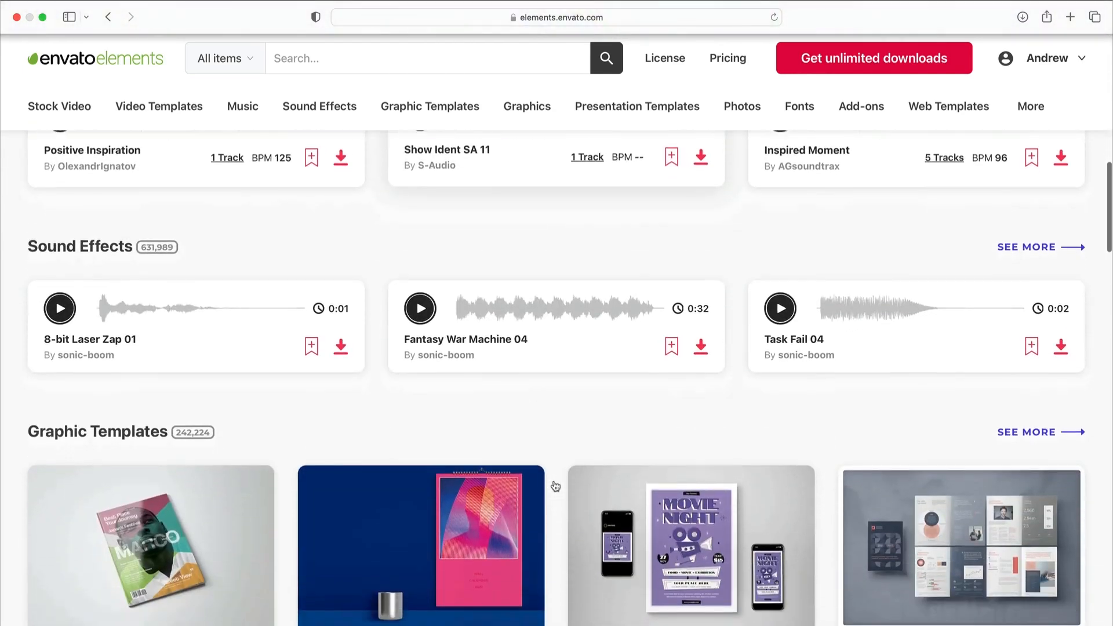
scroll(555, 486, down, 15)
scroll(554, 486, down, 12)
scroll(554, 485, down, 12)
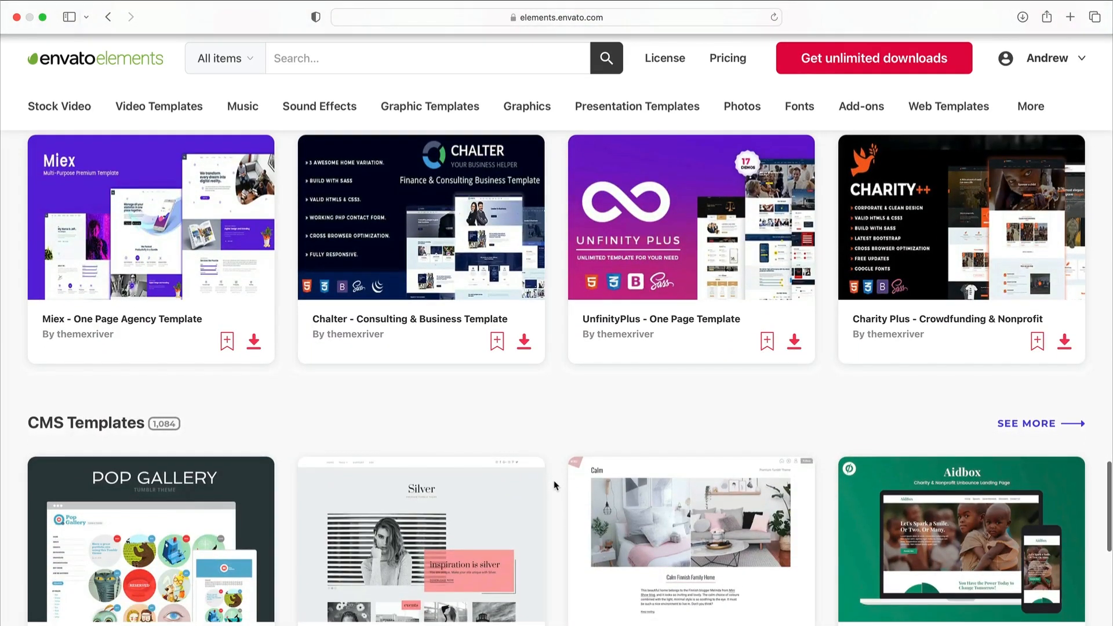